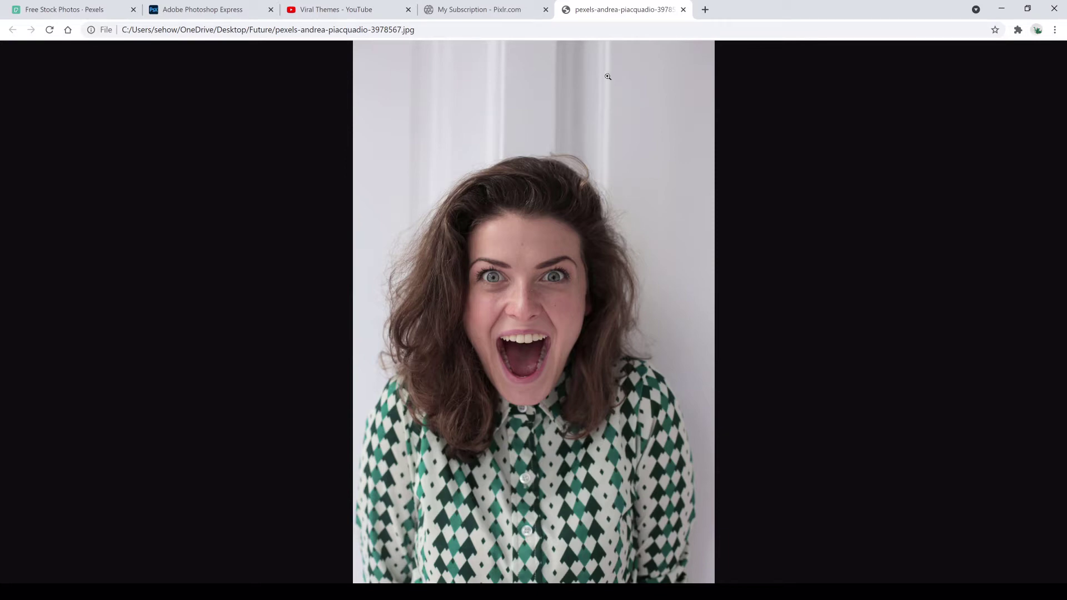
click(53, 11)
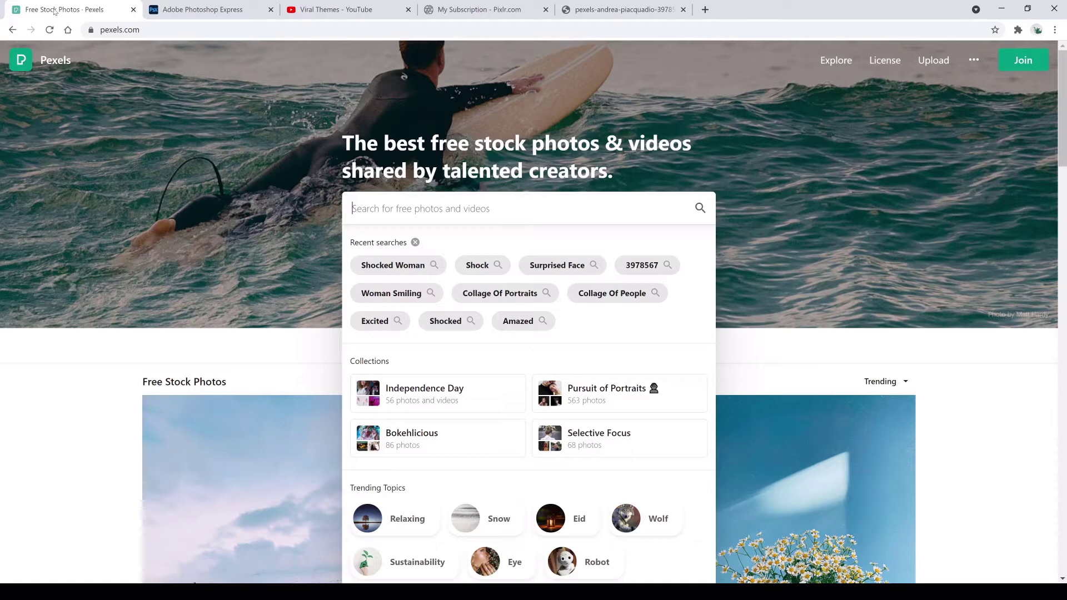
click(47, 62)
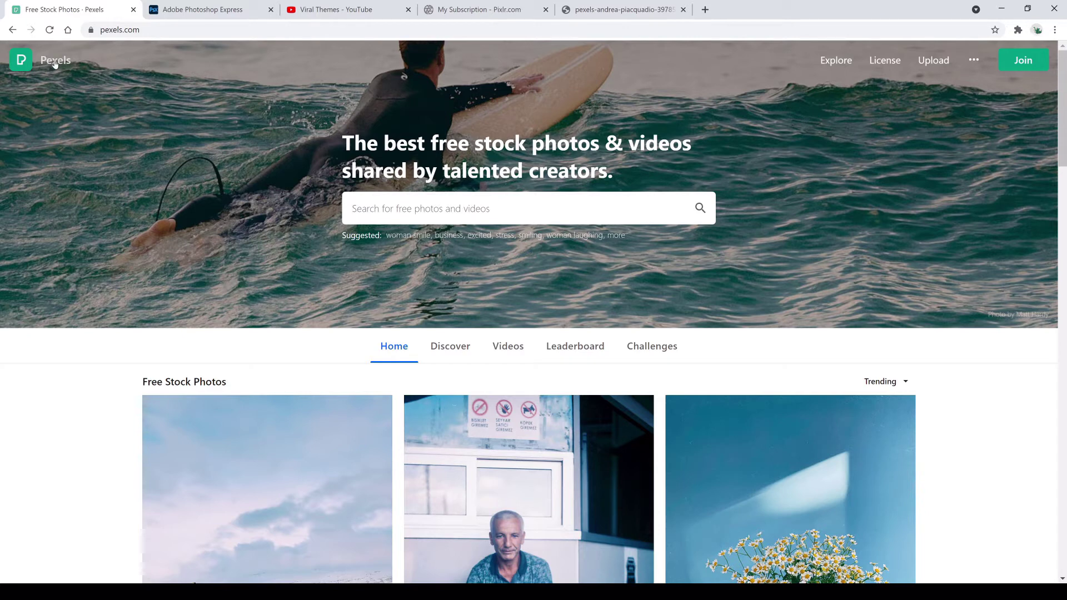
click(614, 7)
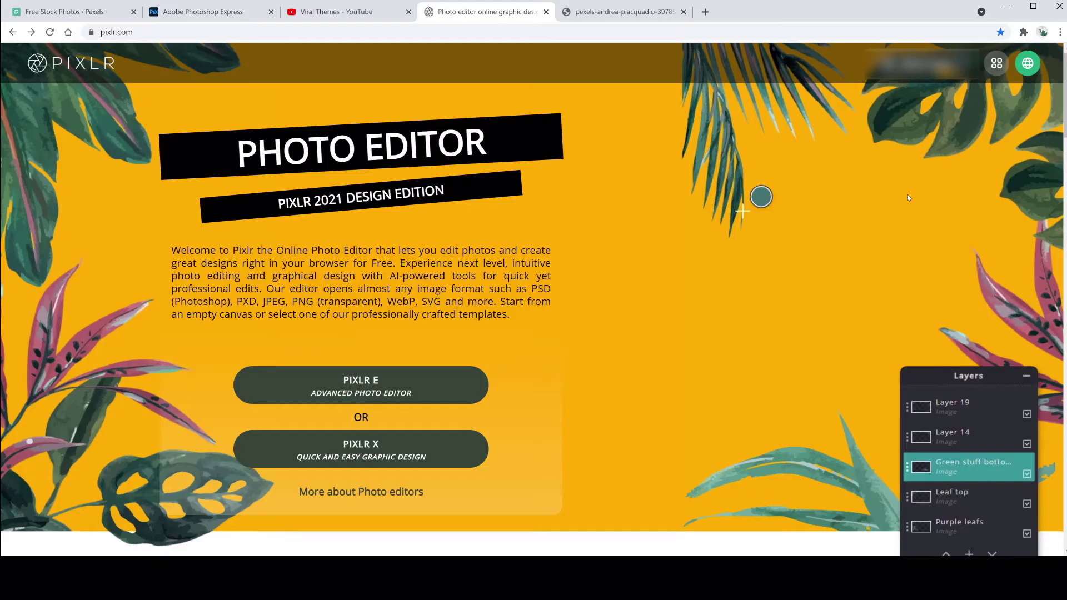
Open Pixlr's Remove BG app with the window maximized and load the shocked-woman photo.
click(997, 65)
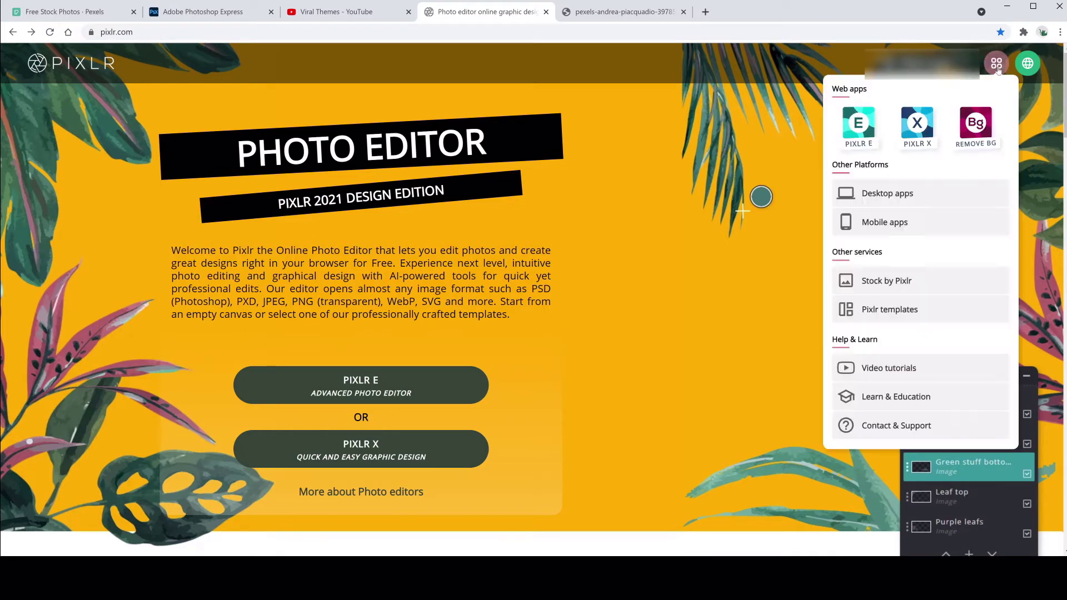
click(977, 125)
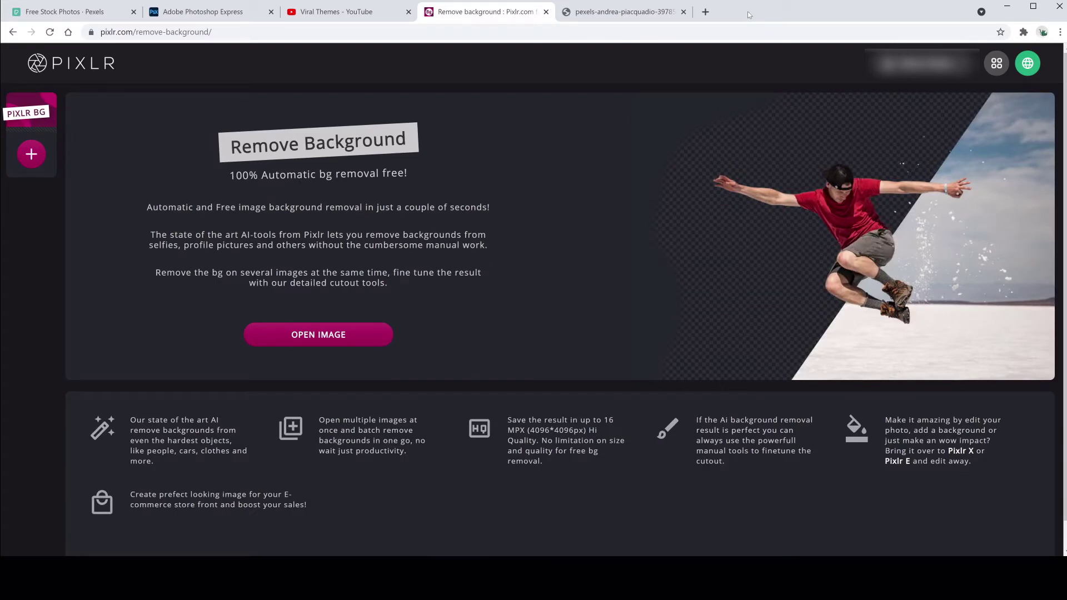
double_click(748, 15)
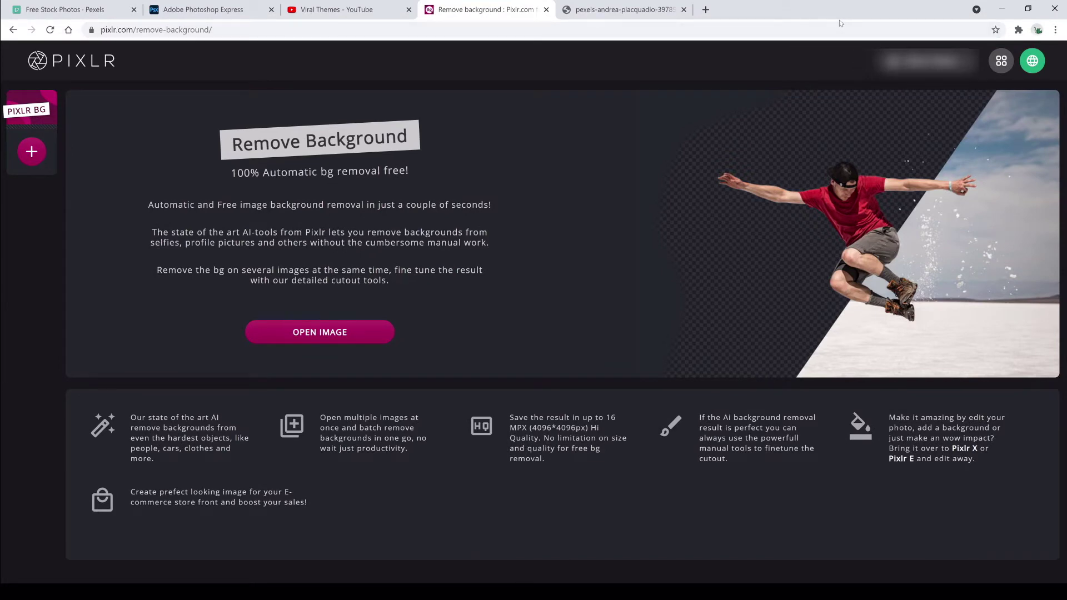
click(300, 334)
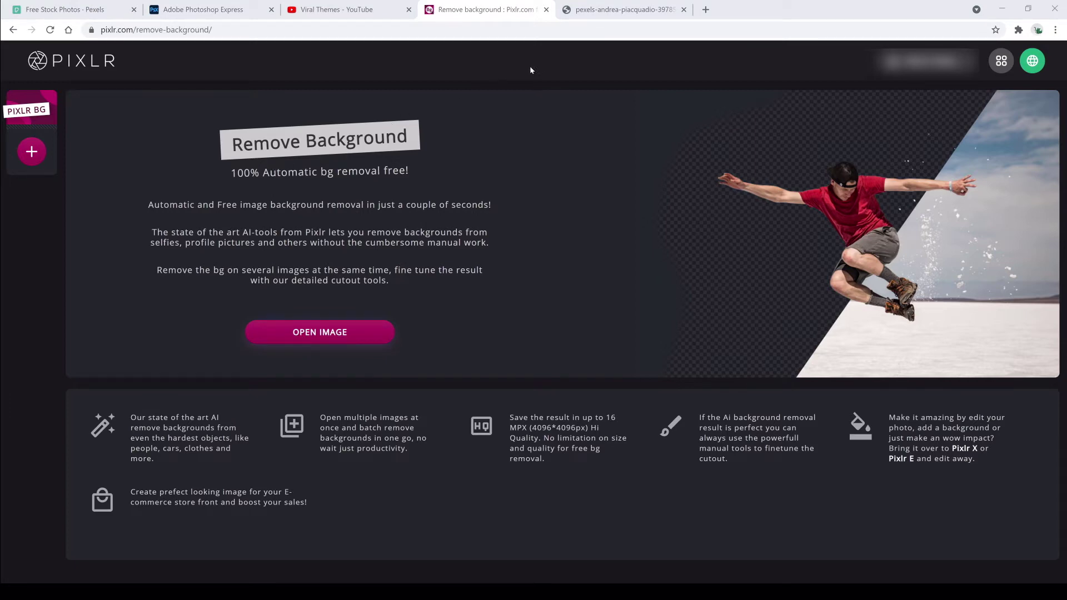
click(512, 71)
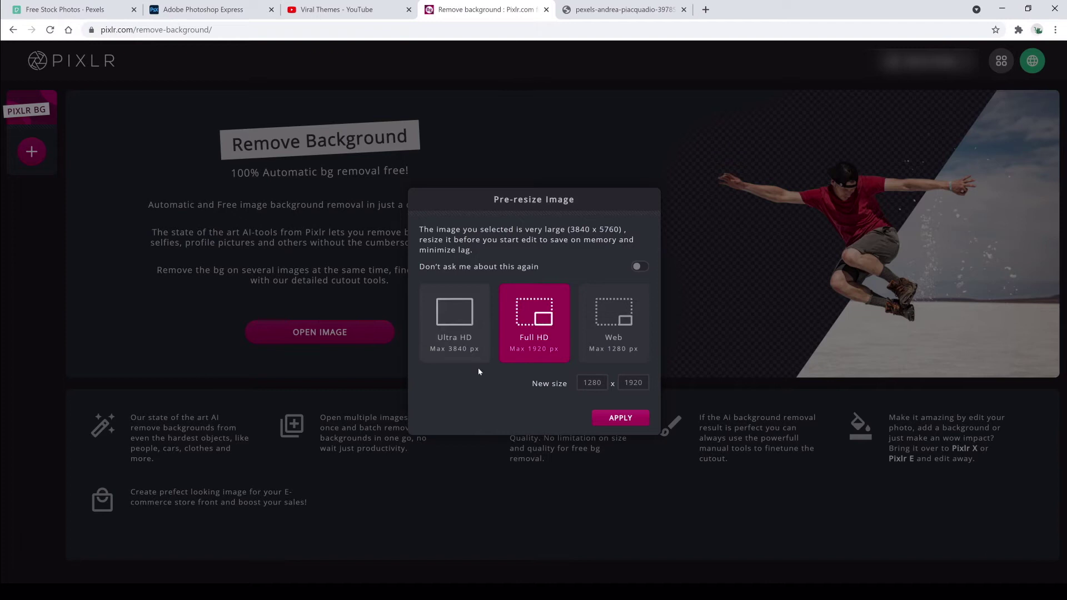
Remove the background at Ultra HD size and zoom in to inspect the cut-out edges.
click(455, 325)
click(626, 421)
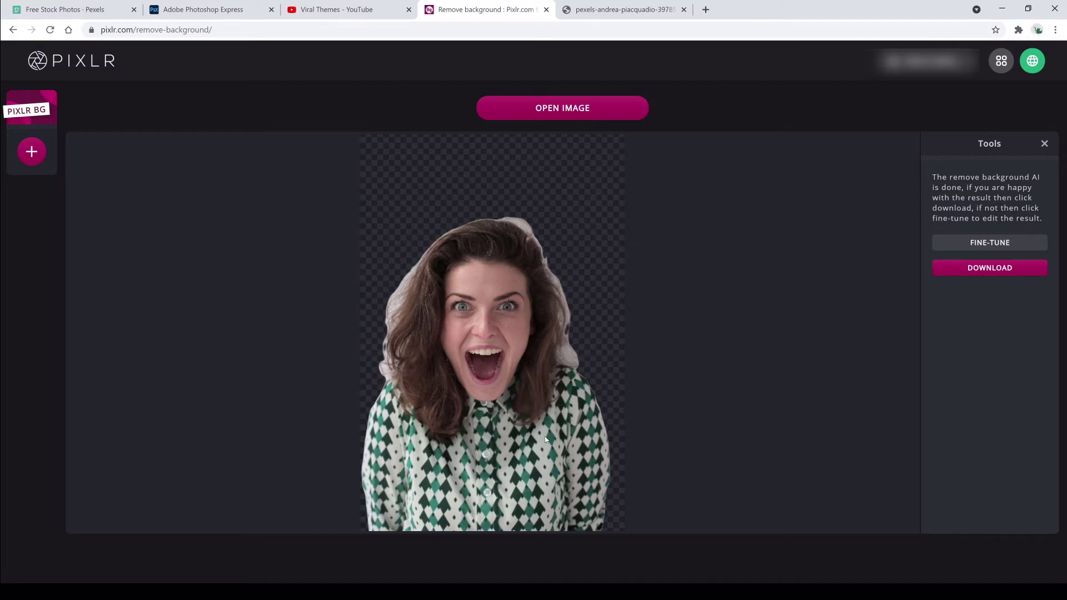
scroll(500, 434, up, 2)
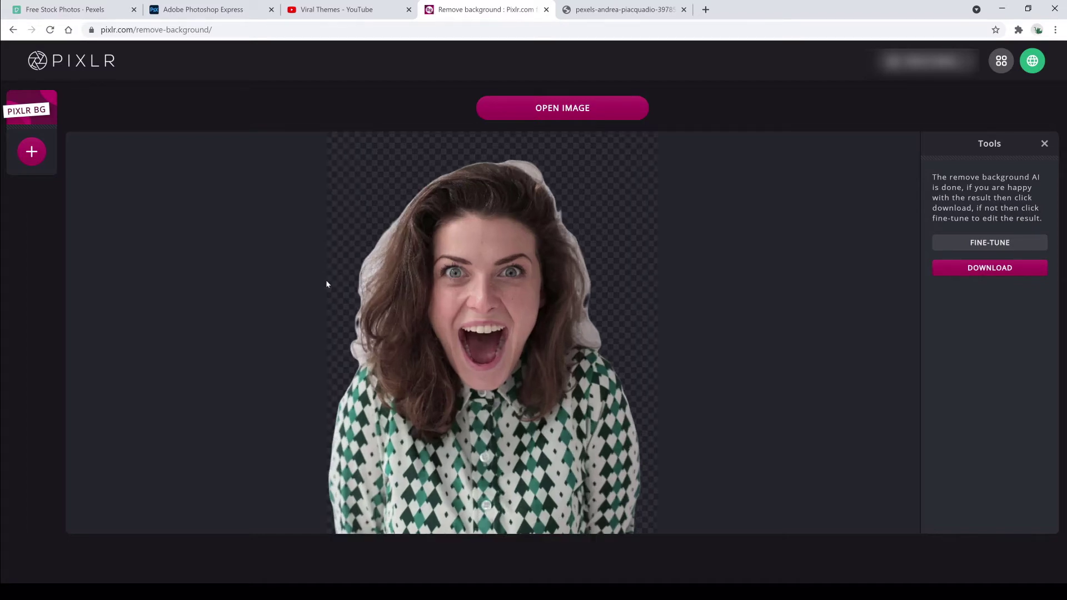
scroll(327, 285, up, 2)
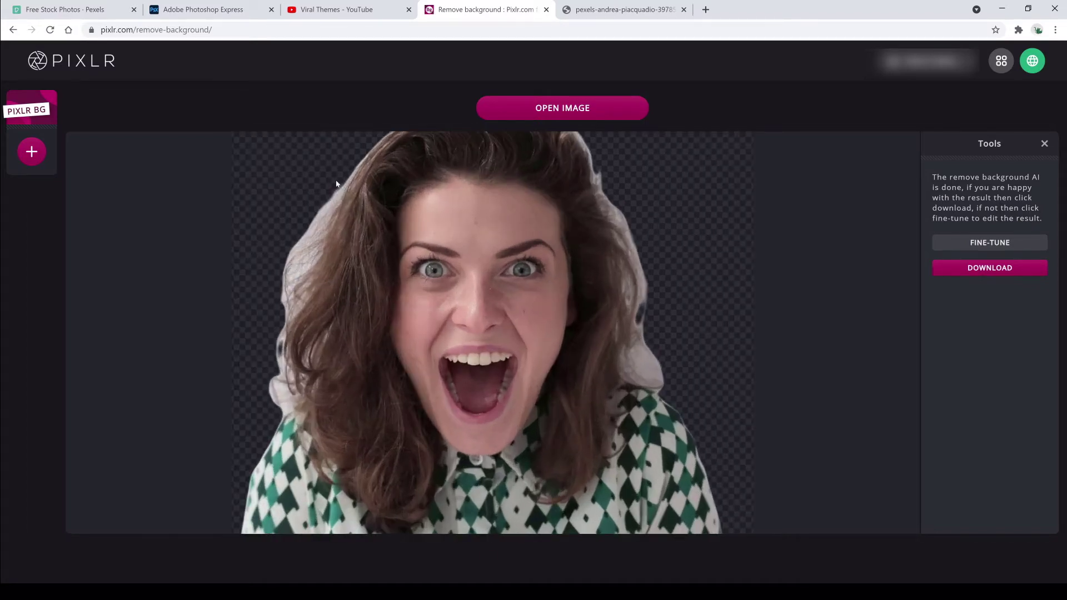
scroll(413, 184, down, 2)
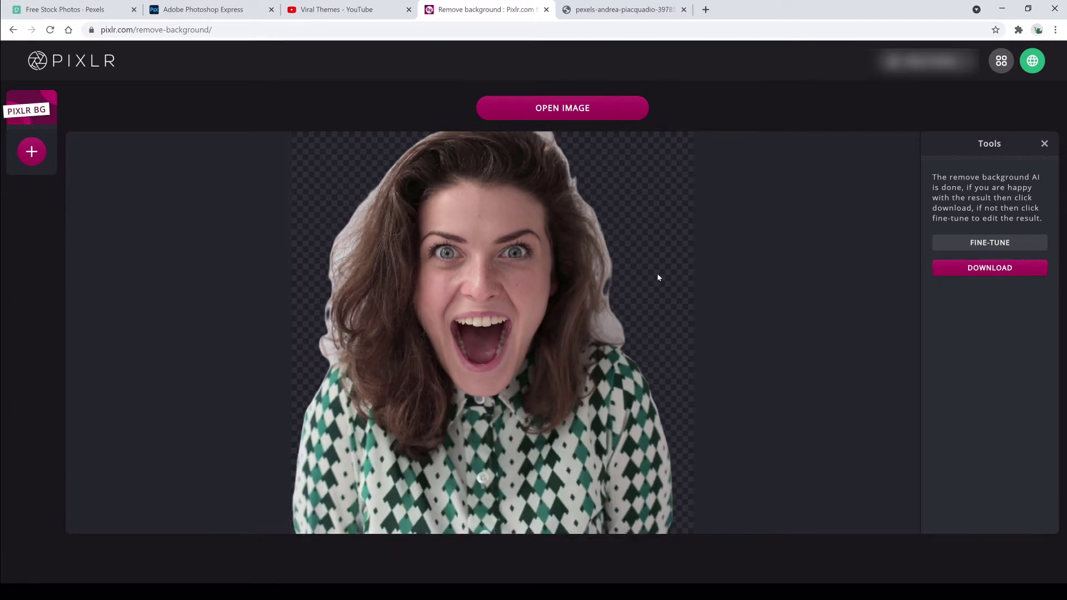
scroll(658, 274, down, 2)
scroll(552, 206, up, 3)
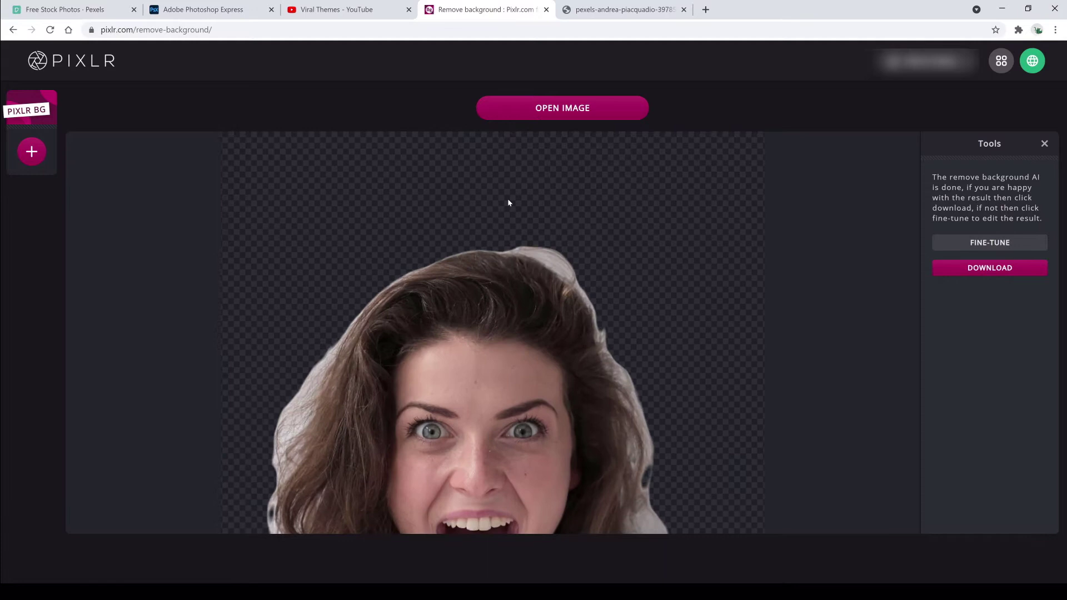
scroll(538, 246, down, 3)
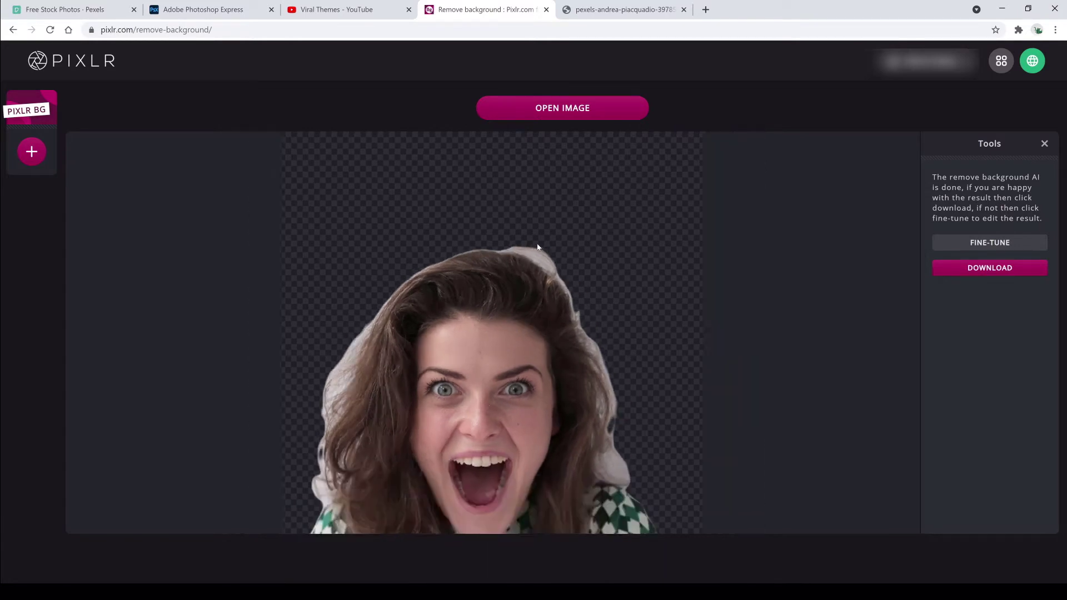
scroll(537, 248, down, 1)
scroll(554, 381, up, 2)
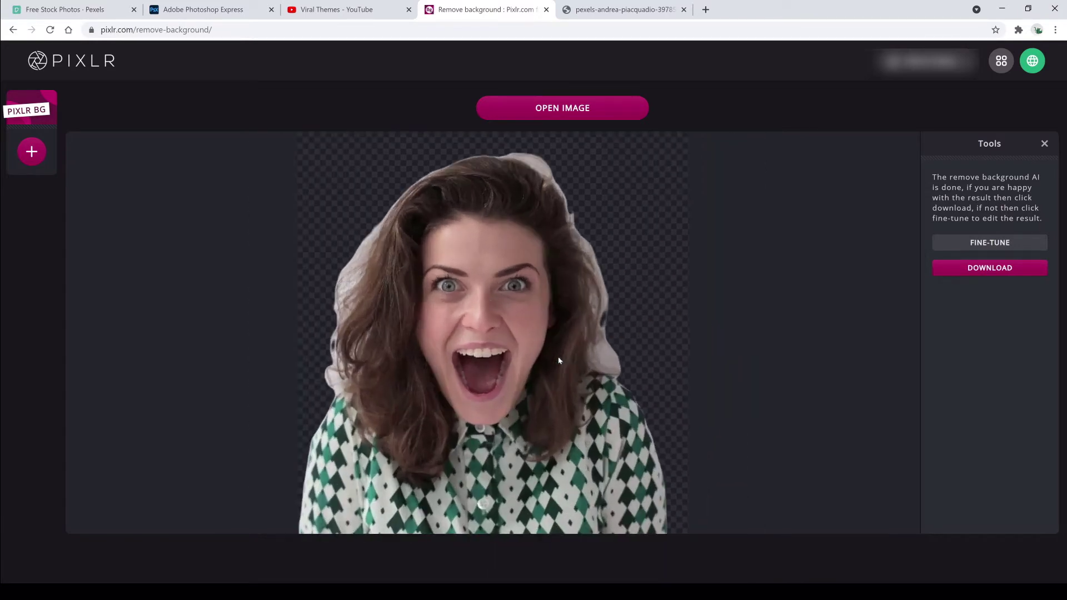
scroll(302, 403, up, 1)
scroll(301, 403, up, 1)
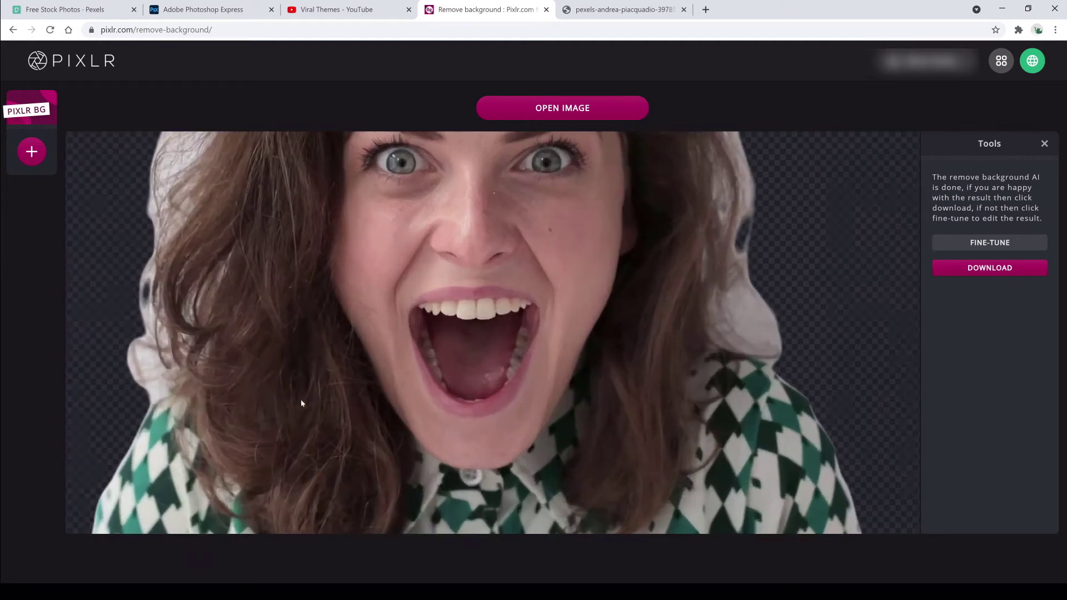
scroll(302, 403, down, 2)
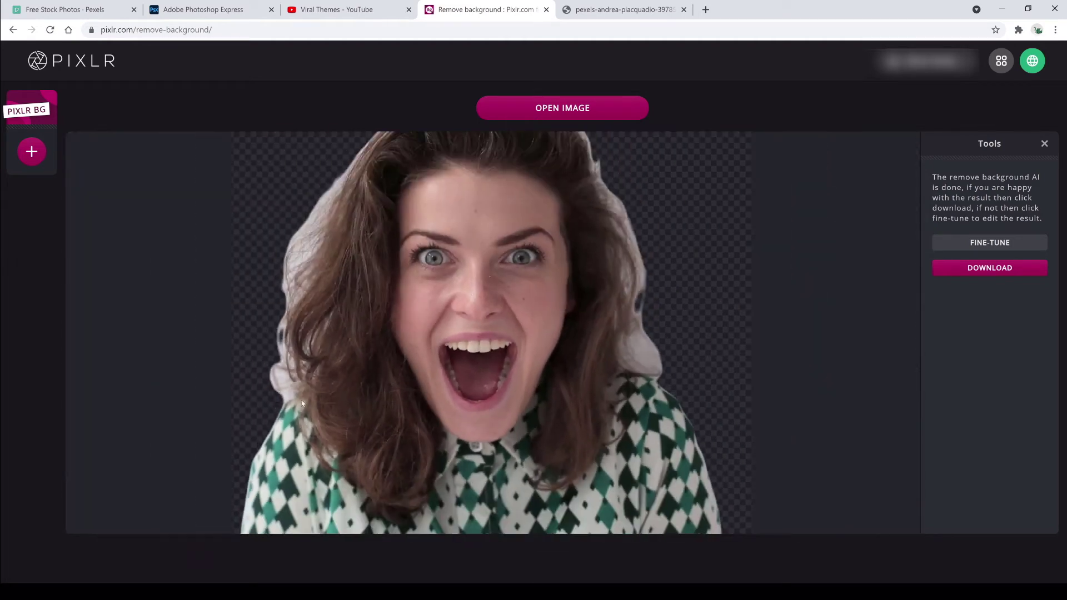
Switch to the Magic tool's Remove mode and erase the grey patches along the right hair edge.
click(989, 245)
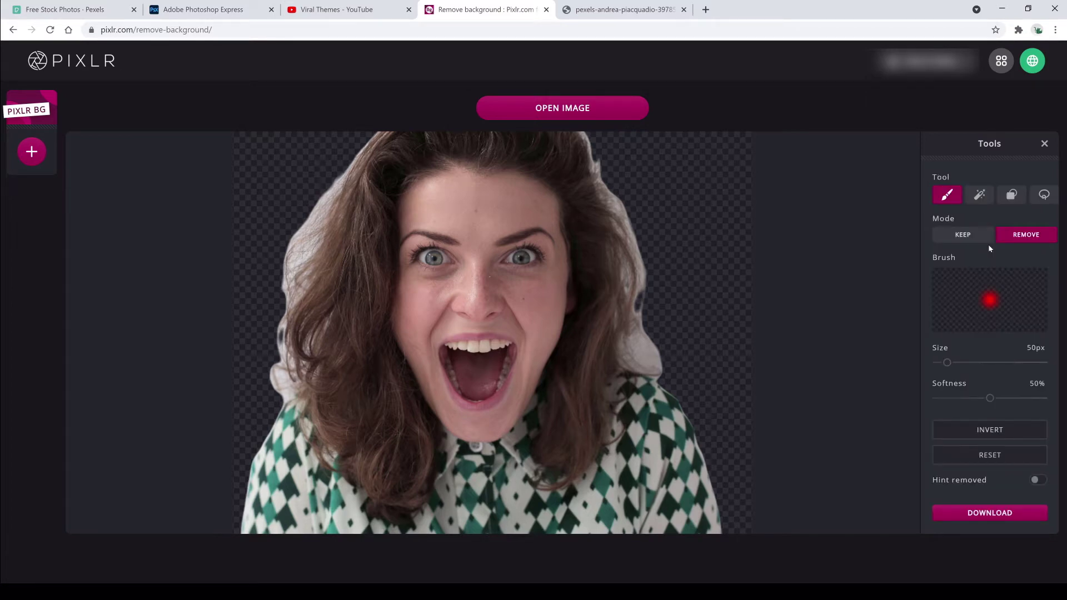
click(982, 197)
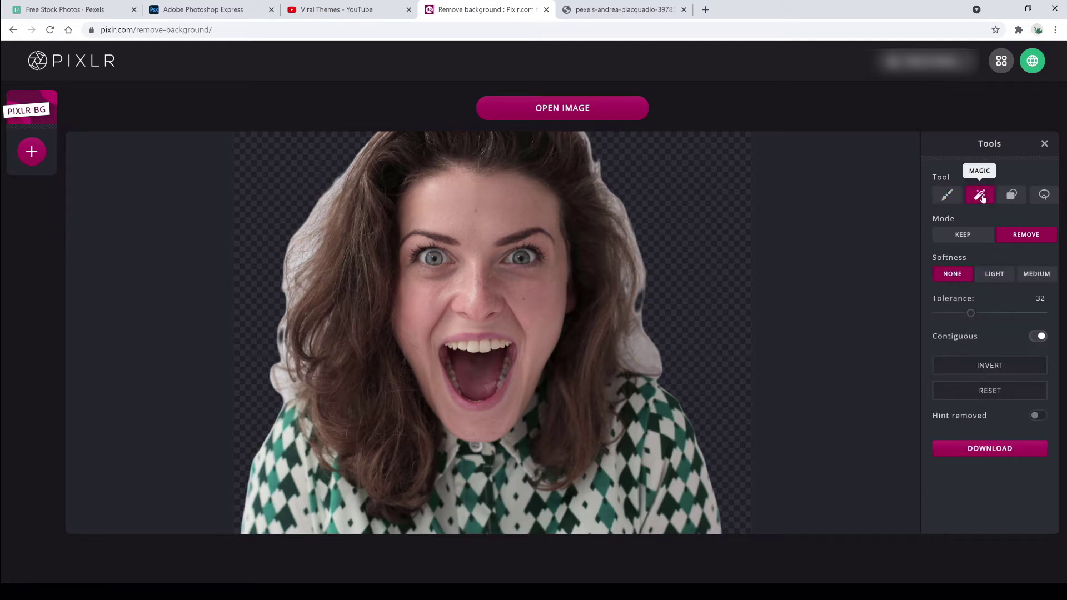
click(642, 354)
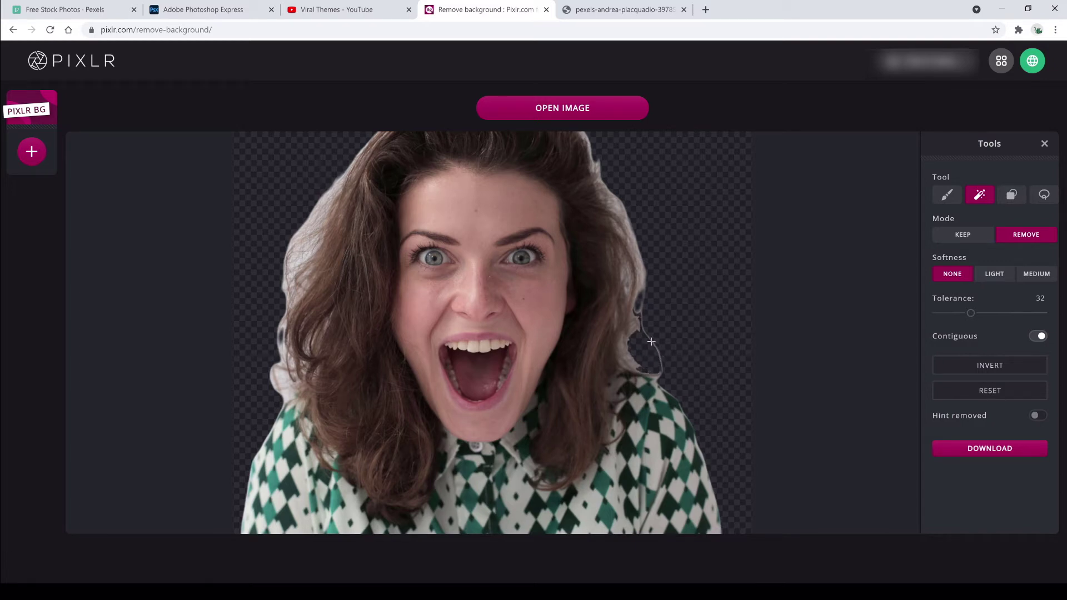
click(631, 362)
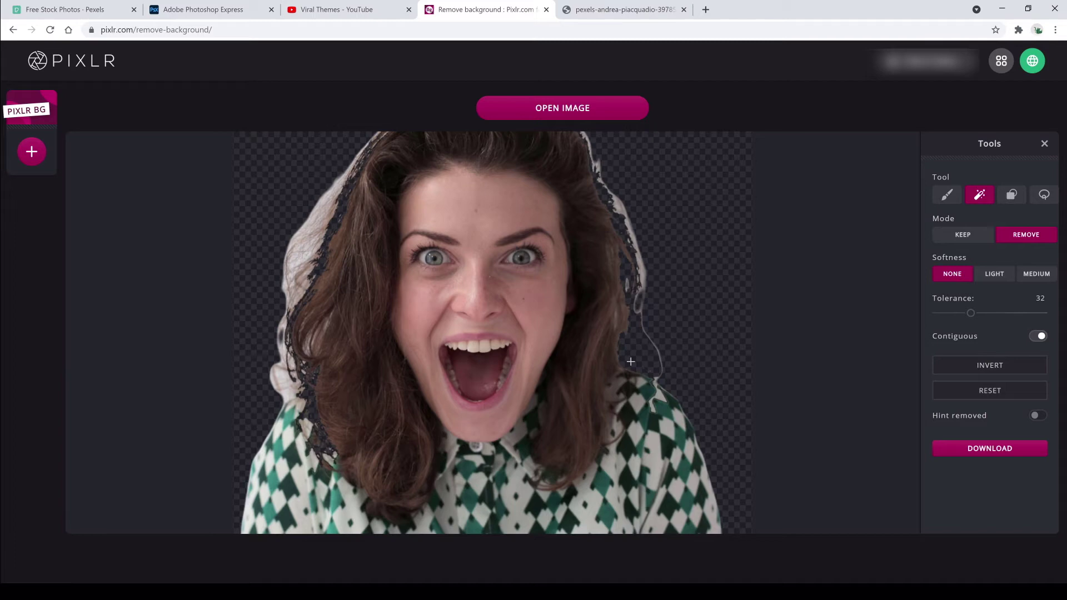
click(642, 271)
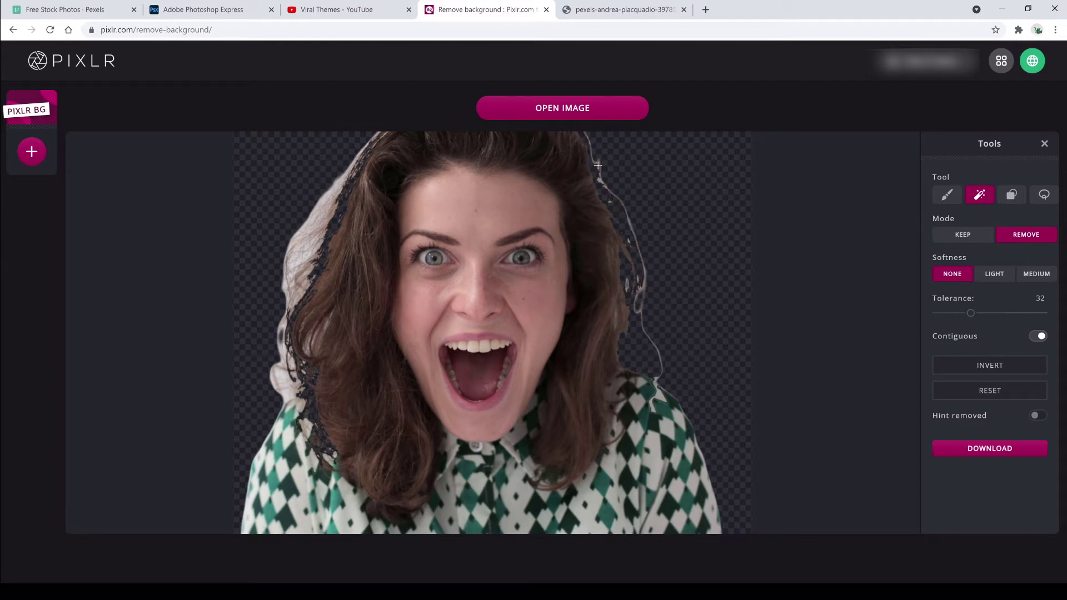
Erase the remaining whitish patches along the left hair edge and above the head.
click(305, 227)
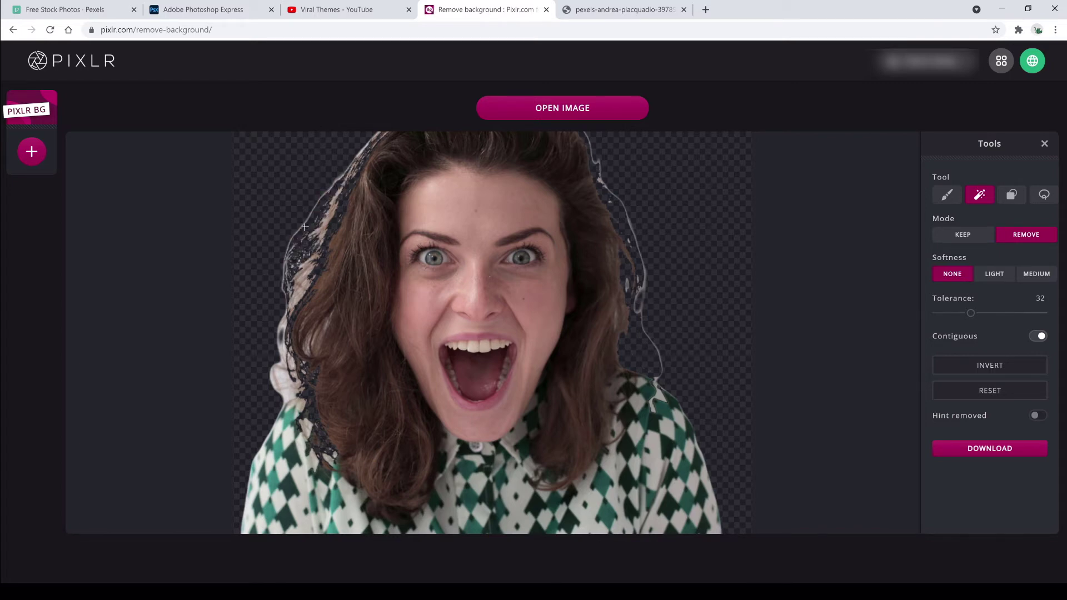
click(285, 393)
scroll(266, 355, up, 5)
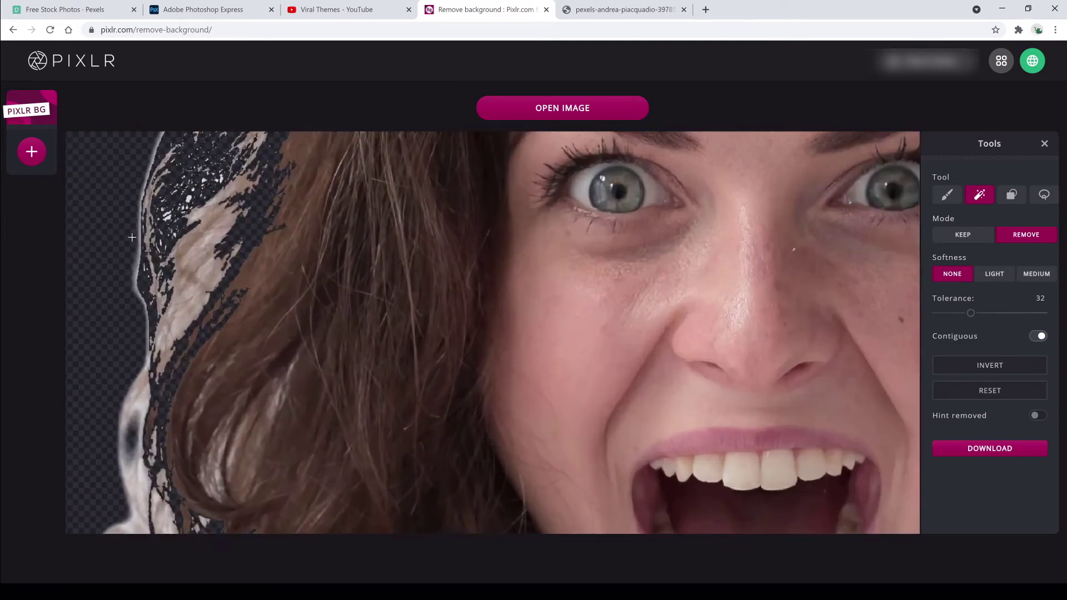
click(199, 251)
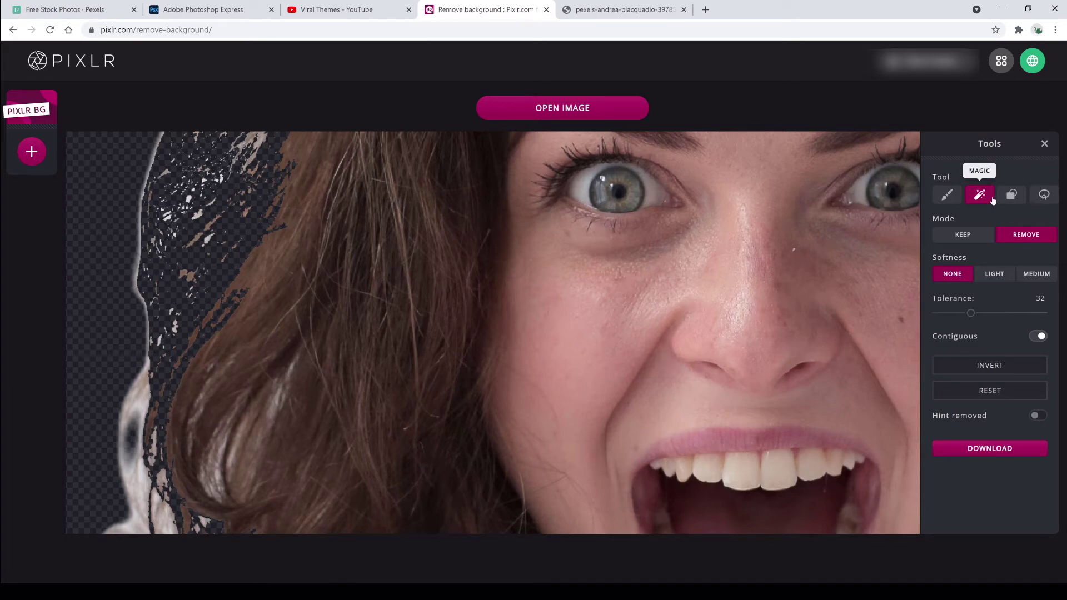
scroll(789, 339, down, 3)
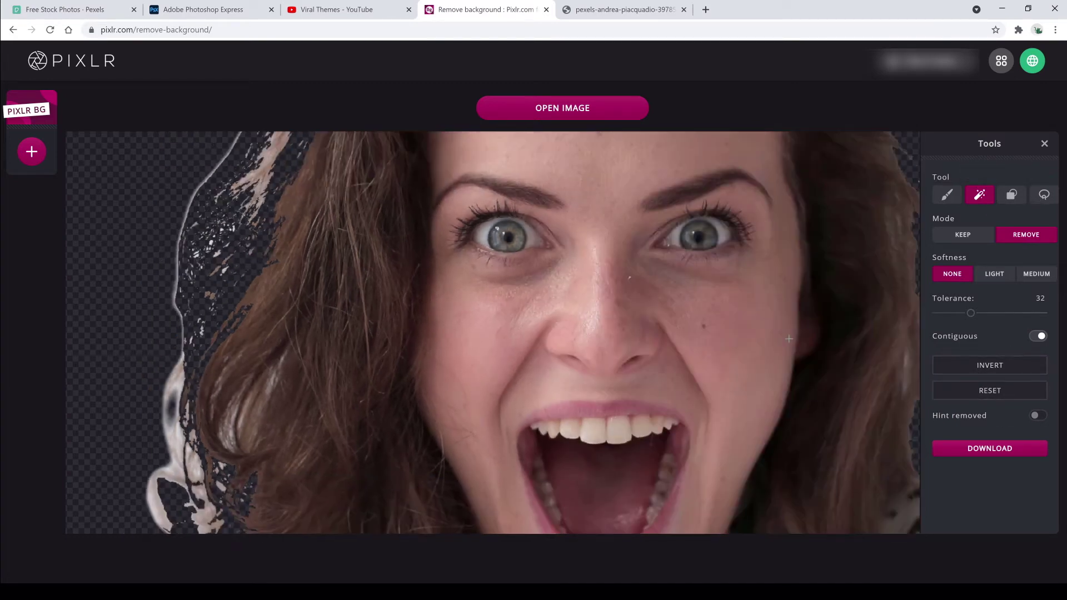
scroll(790, 339, down, 5)
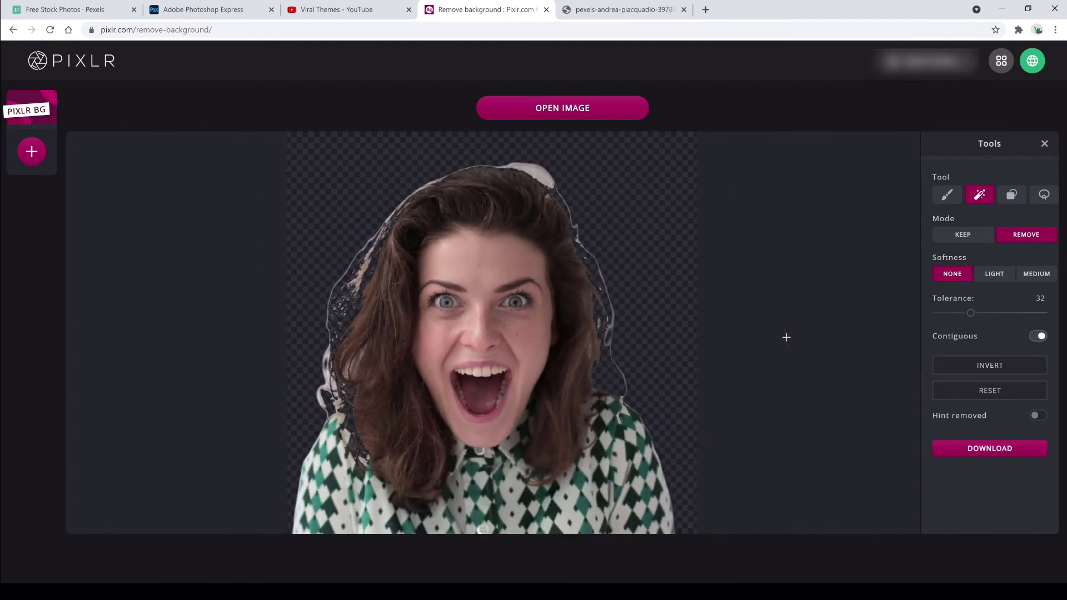
click(542, 175)
In the Photoshop Express tab, upload the shocked-woman photo for background removal.
click(217, 11)
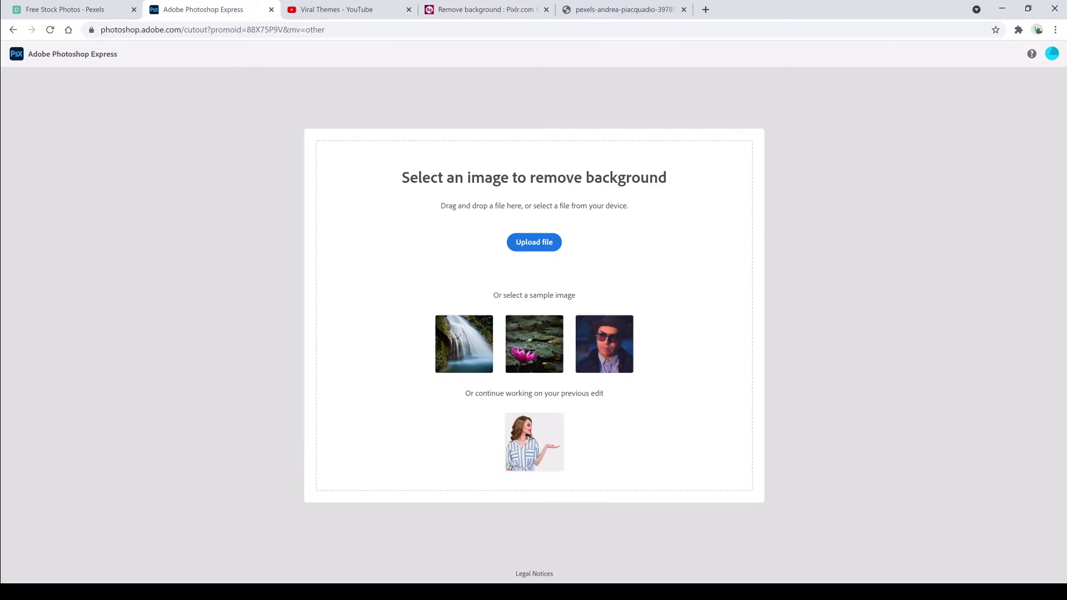
click(521, 243)
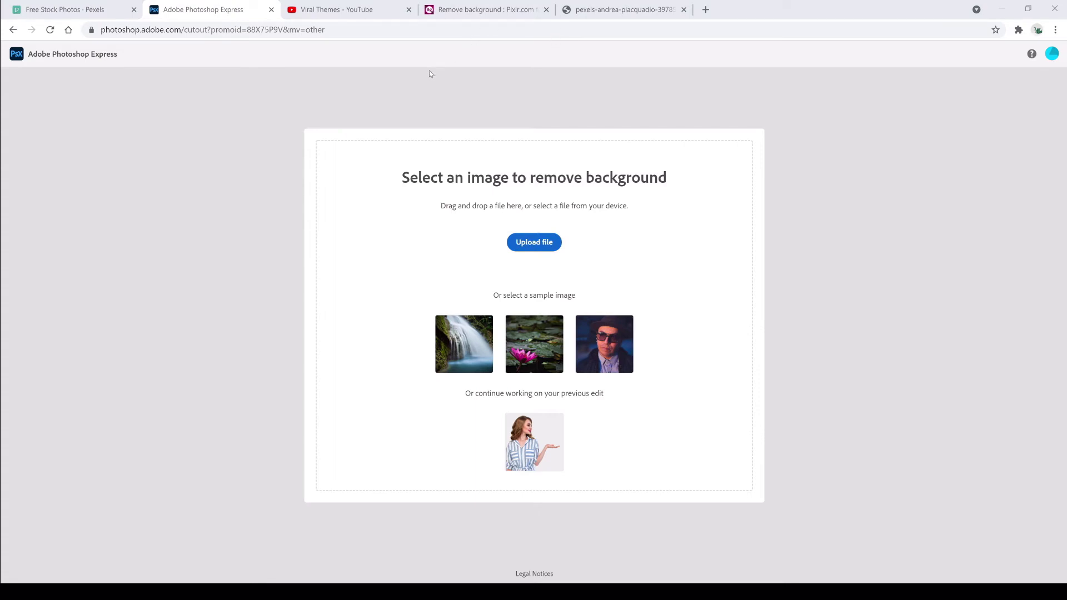
key(Return)
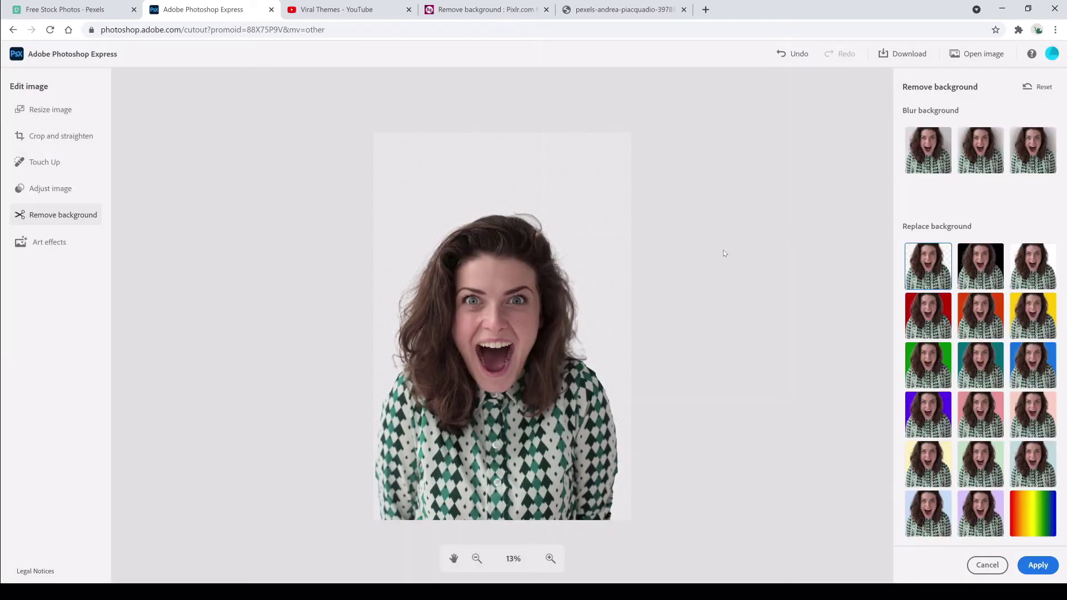
Zoom to 33%, pan around the portrait, and preview a purple replacement background.
click(550, 558)
click(550, 559)
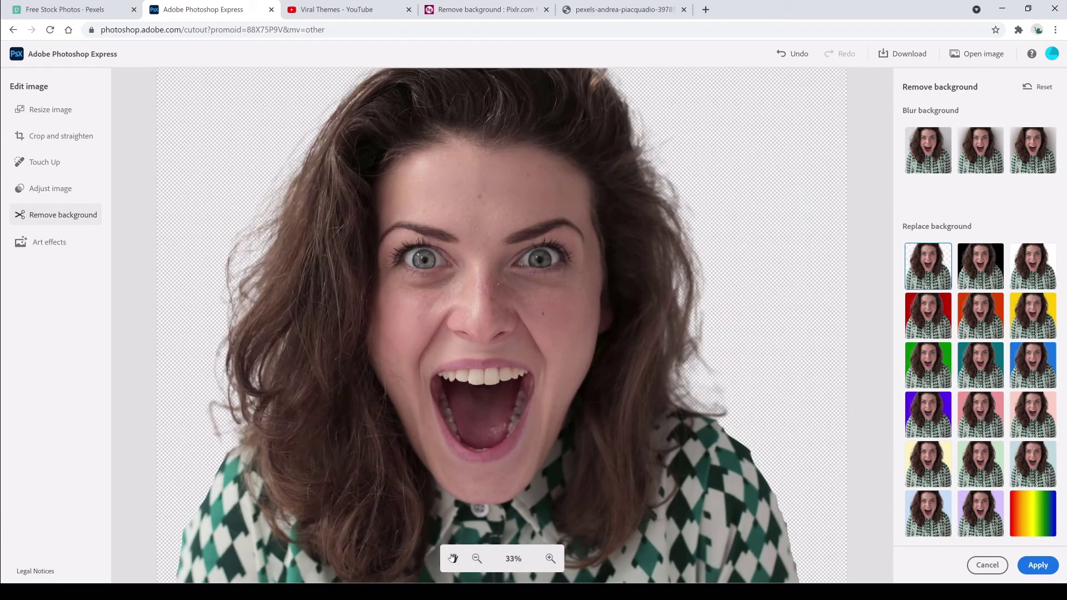
click(454, 559)
drag(548, 291, 542, 405)
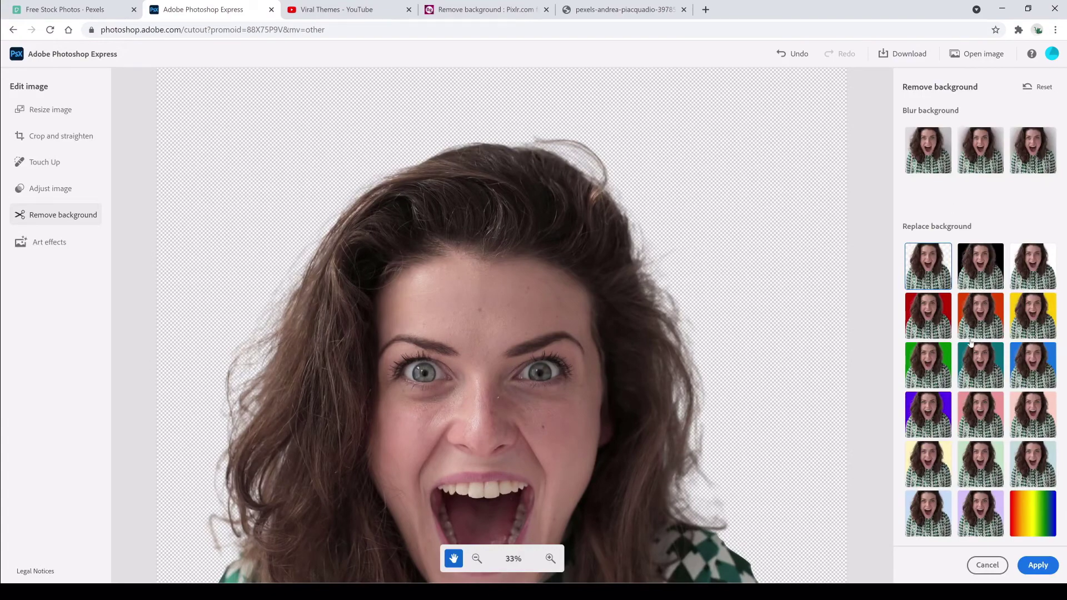
click(942, 405)
drag(758, 420, 789, 114)
drag(804, 70, 795, 418)
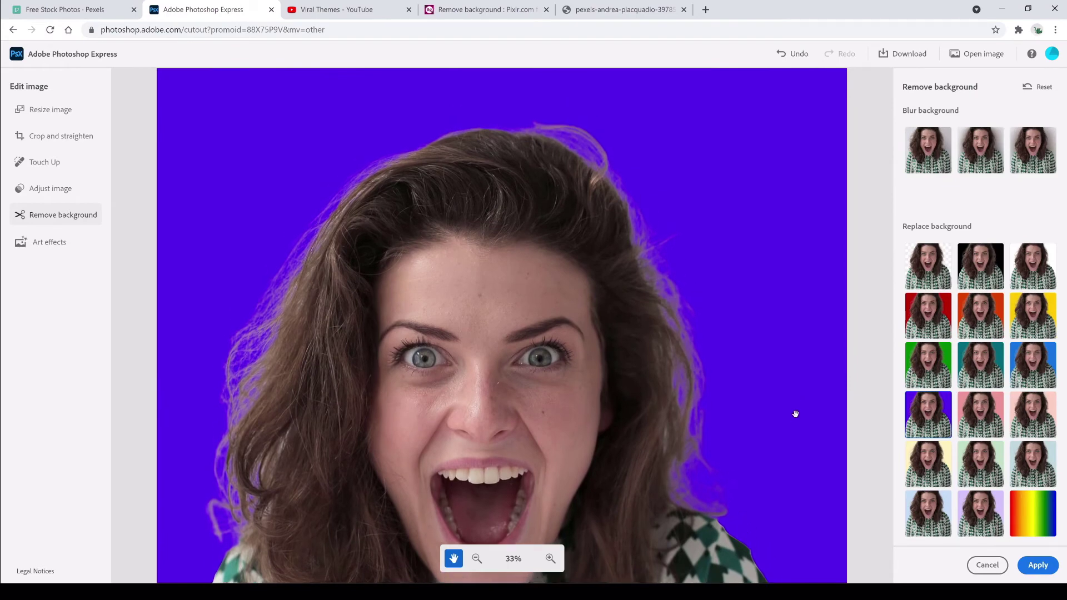
Try a plain white background, then switch back to a transparent background.
click(1049, 251)
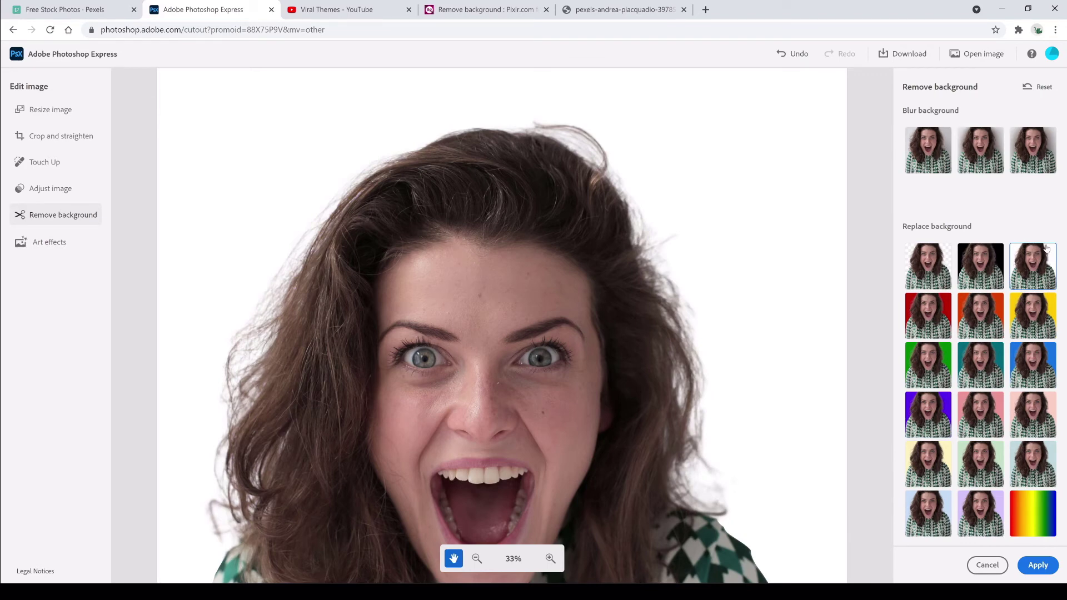
click(949, 253)
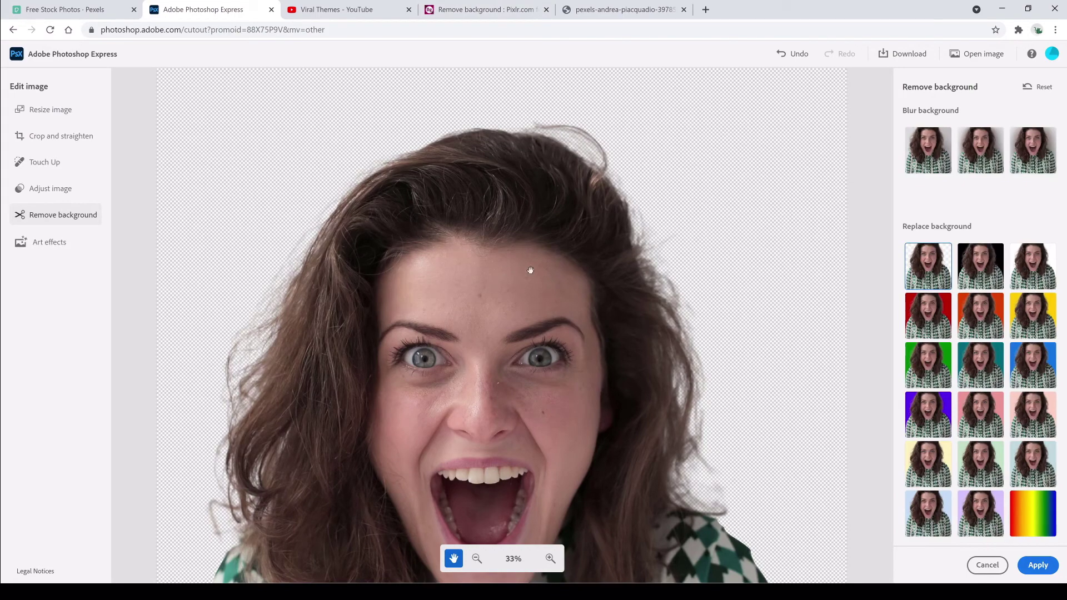
scroll(638, 321, down, 4)
scroll(638, 322, up, 4)
Apply the transparent background and set the download to PNG named 'Woman Shocked'.
click(1053, 566)
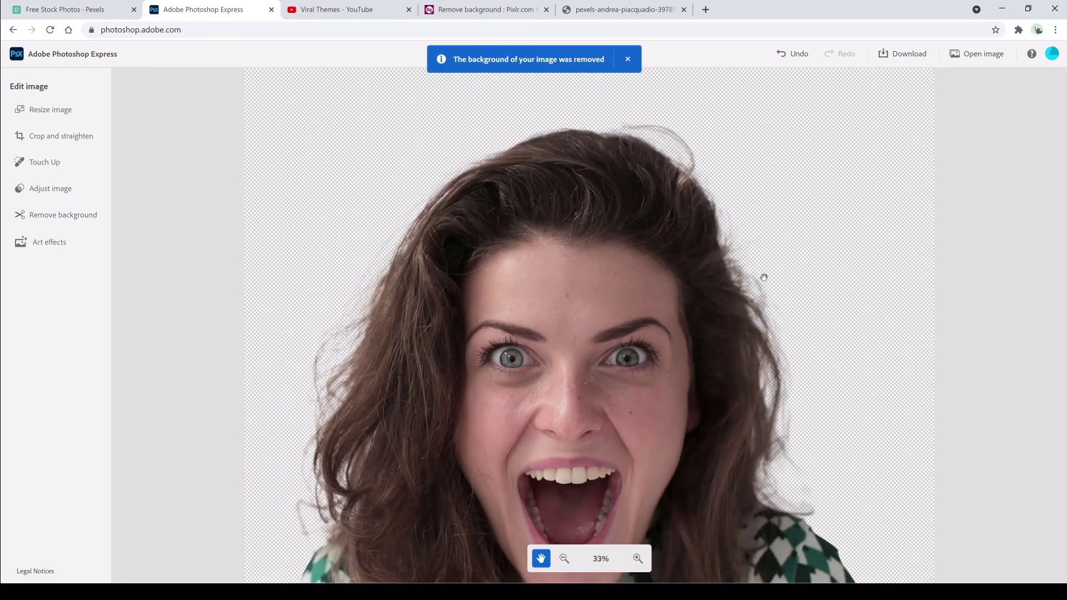
click(907, 53)
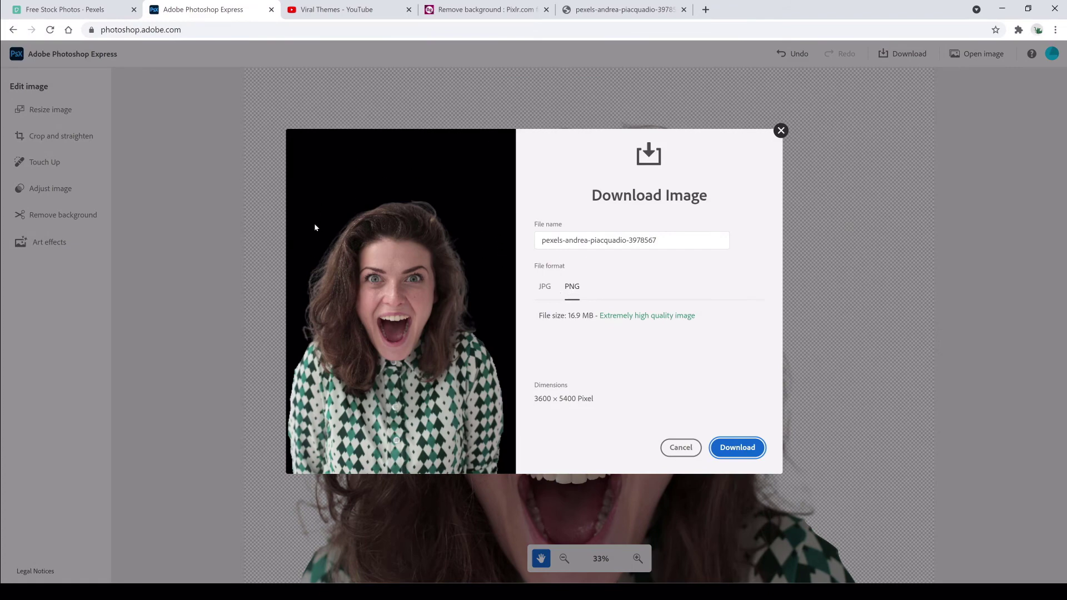
click(544, 289)
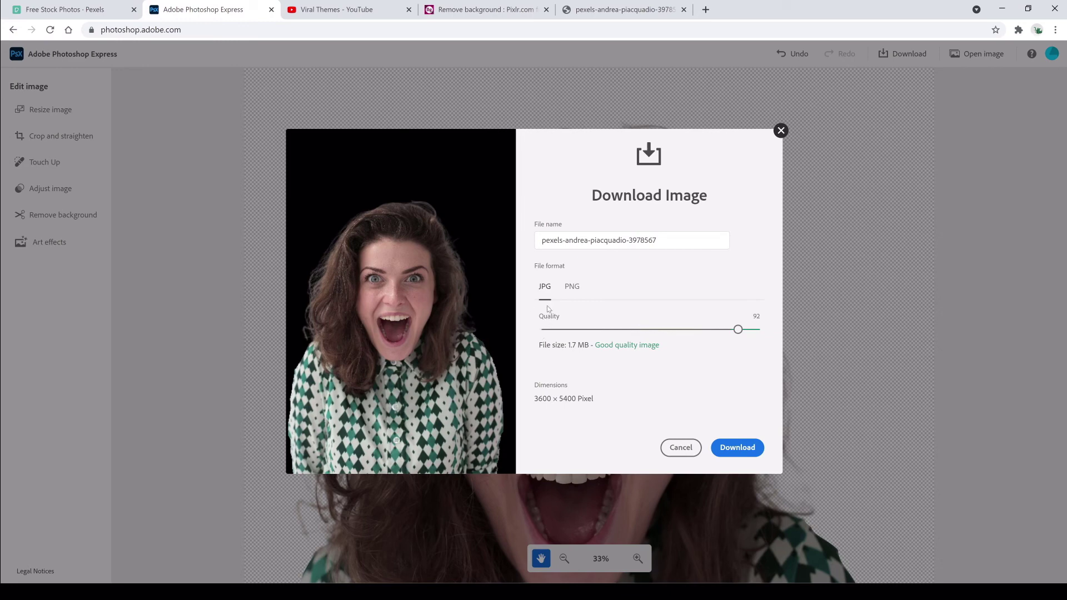
click(572, 288)
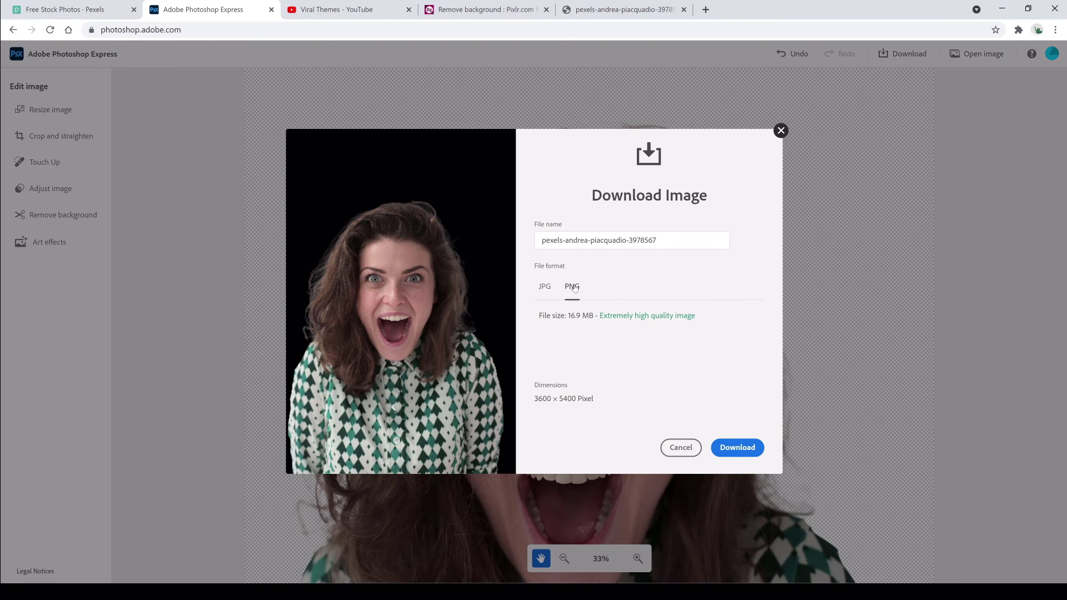
click(669, 239)
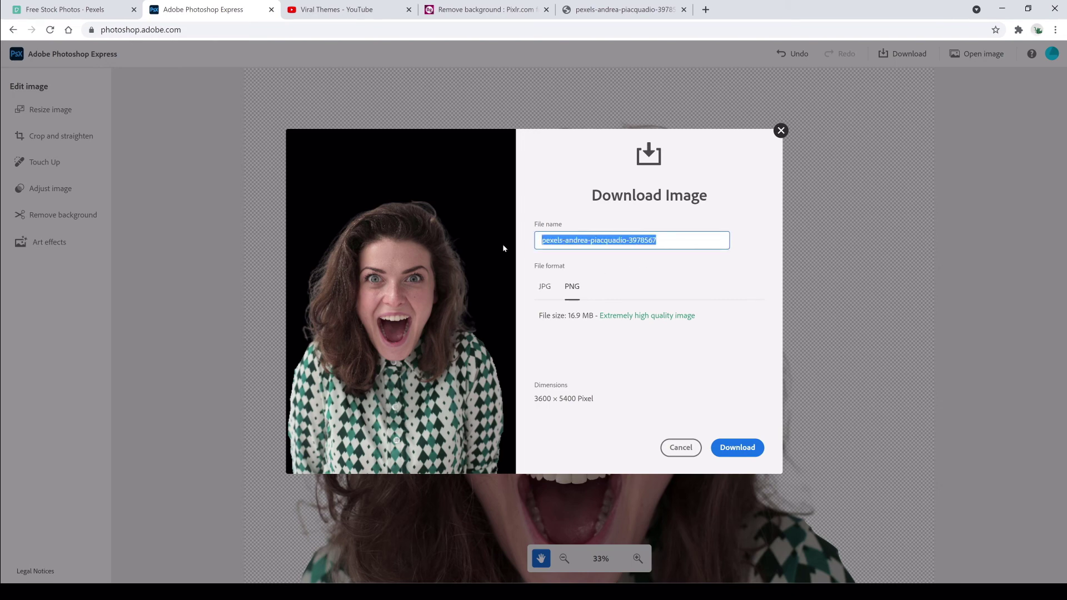
text(Woman)
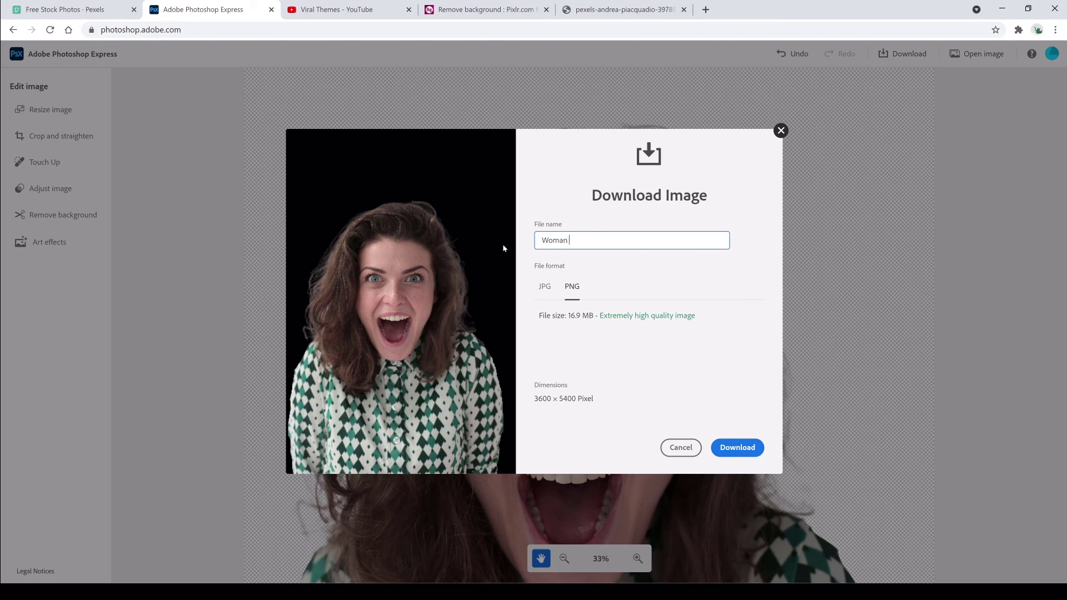
text( Shocked)
Download the cutout as Woman Shocked.png.
click(738, 449)
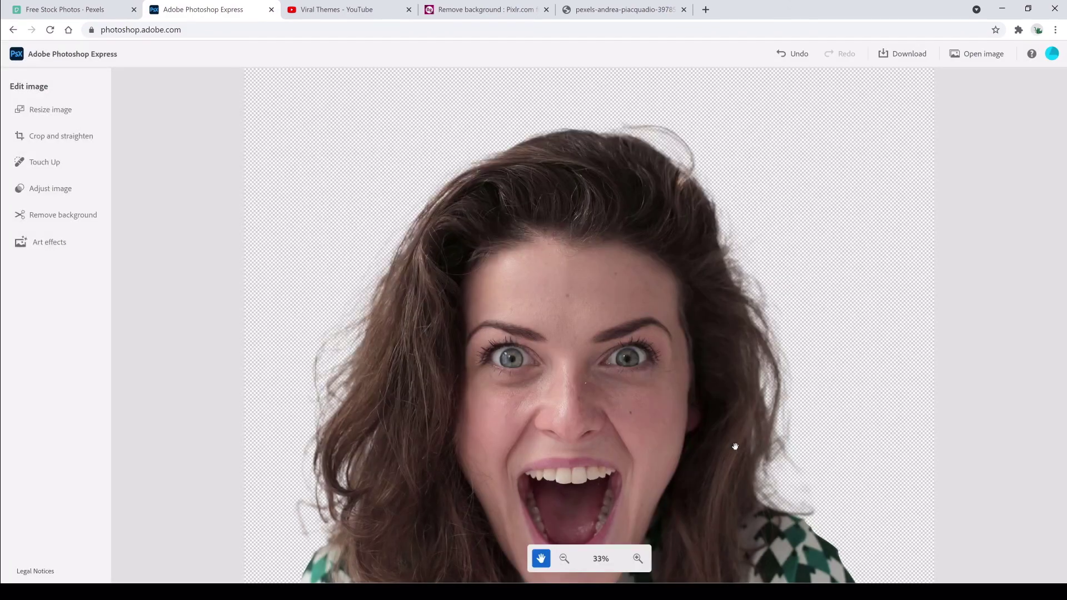